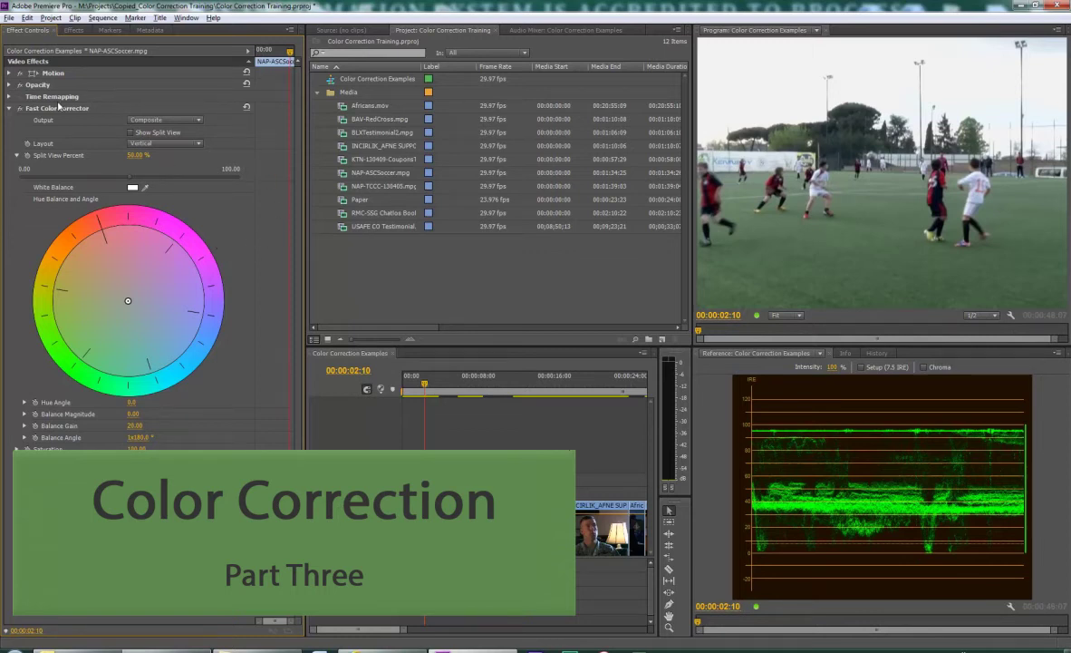
# Step: Collapse Fast Color Corrector and toggle its fx switch repeatedly to compare, leaving it off
pyautogui.click(10, 108)
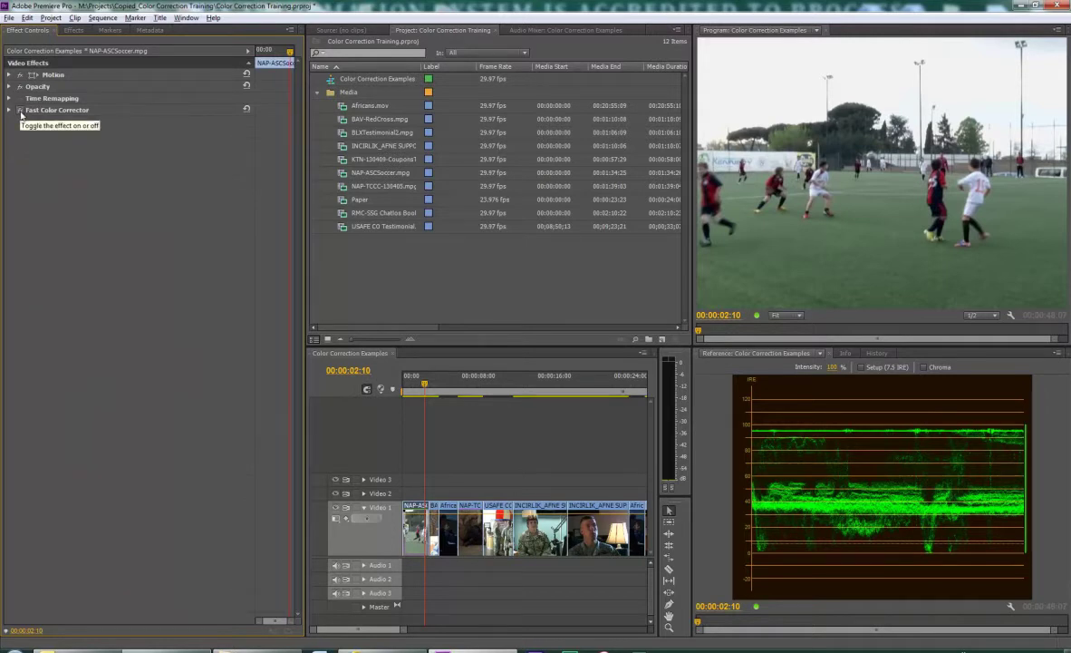
pyautogui.click(21, 111)
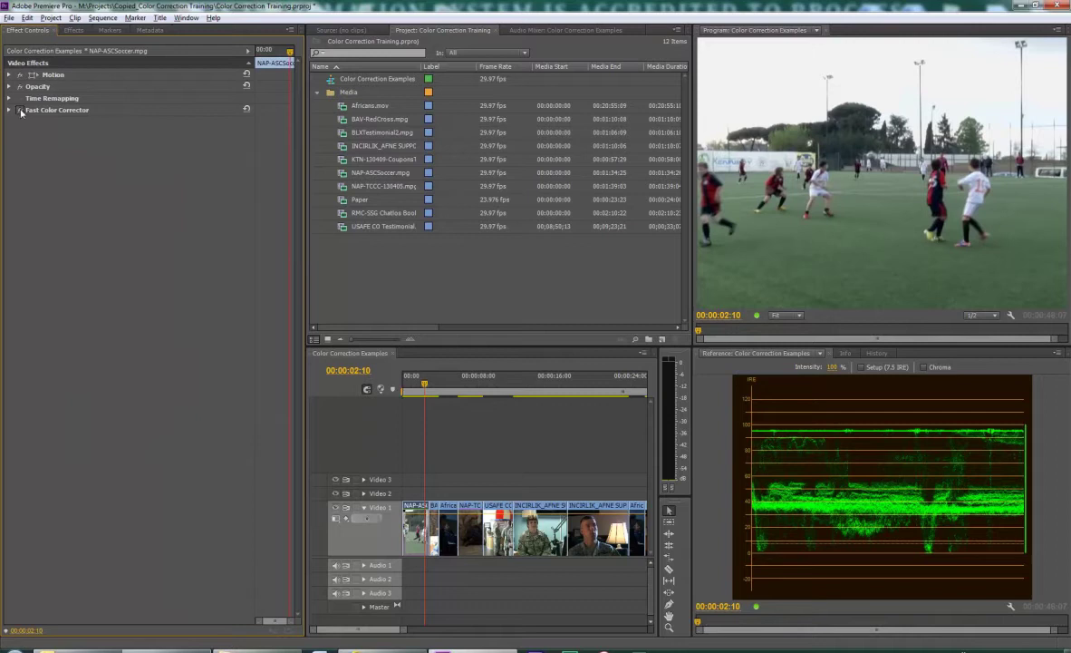
pyautogui.click(21, 111)
pyautogui.click(21, 111)
pyautogui.click(21, 110)
pyautogui.click(21, 111)
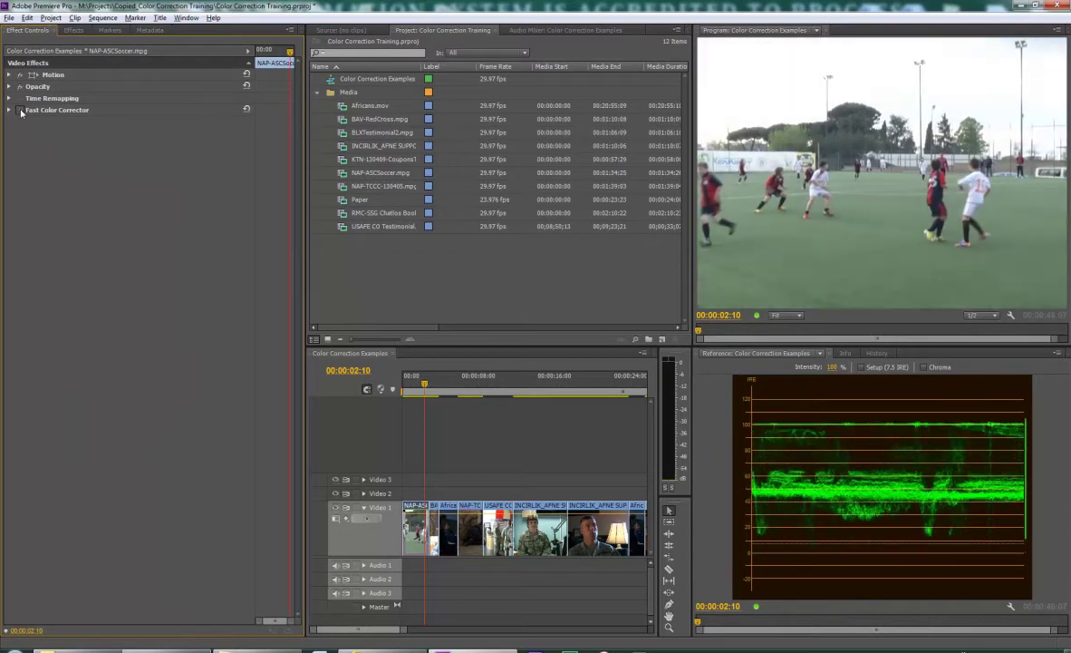
pyautogui.click(20, 111)
pyautogui.click(21, 110)
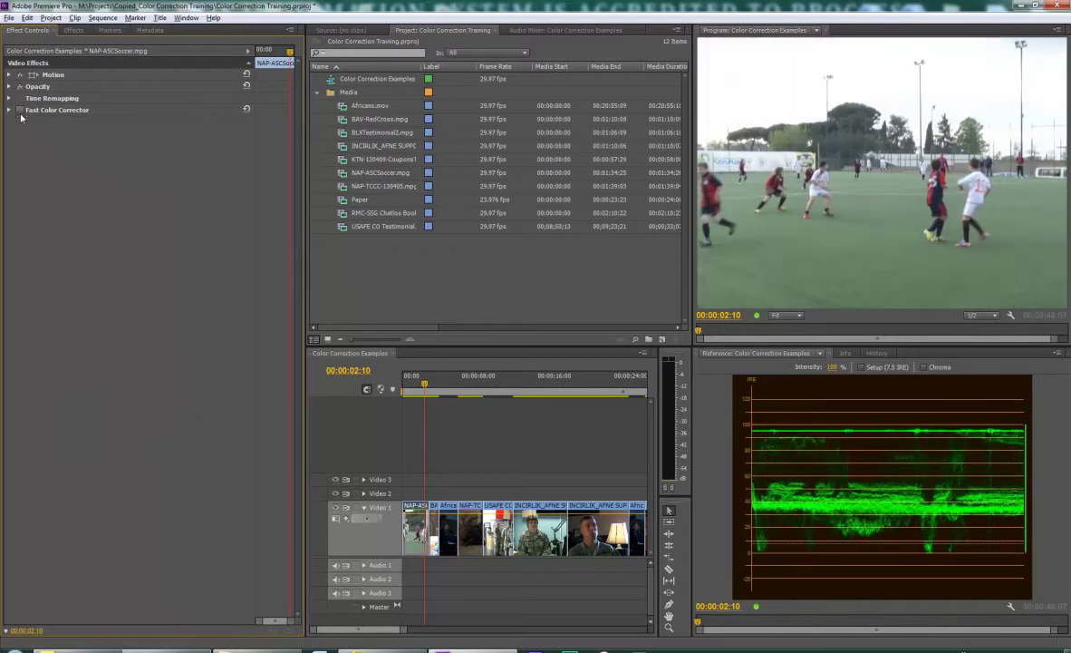
# Step: Search effects for 'curv', drag RGB Curves onto the NAP-ASC clip, and show its settings
pyautogui.click(81, 34)
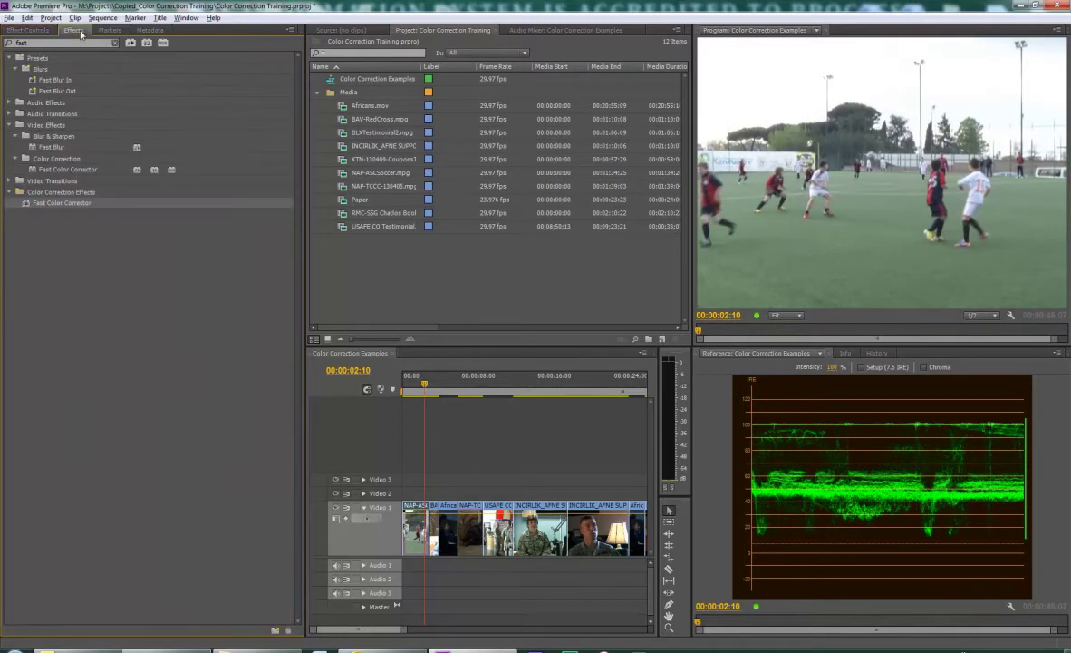
pyautogui.click(28, 43)
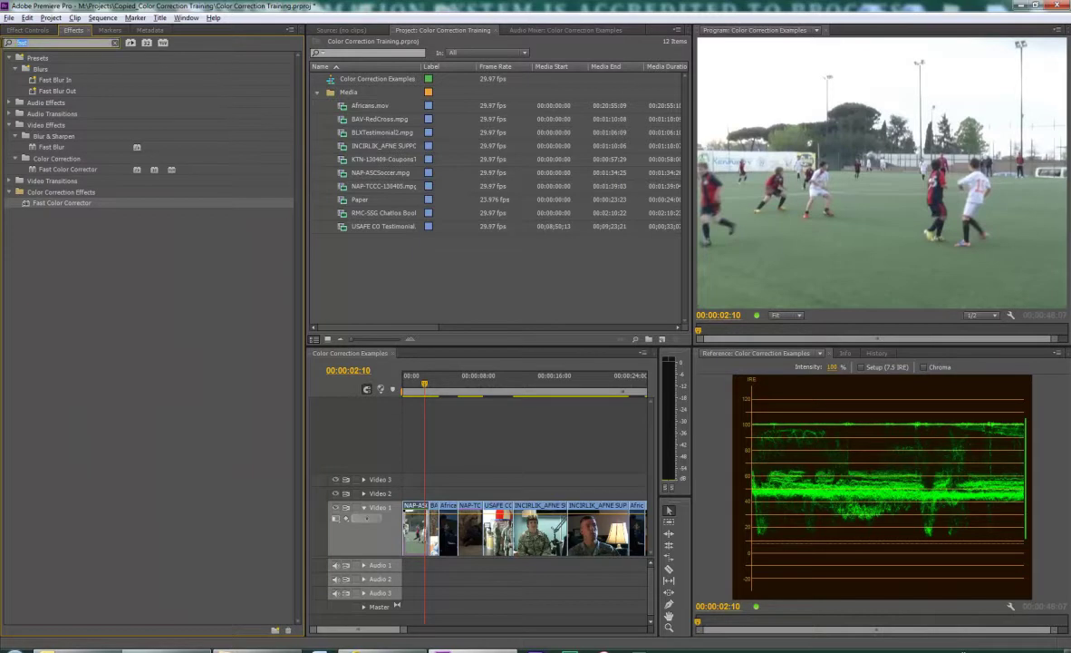
pyautogui.write('curv')
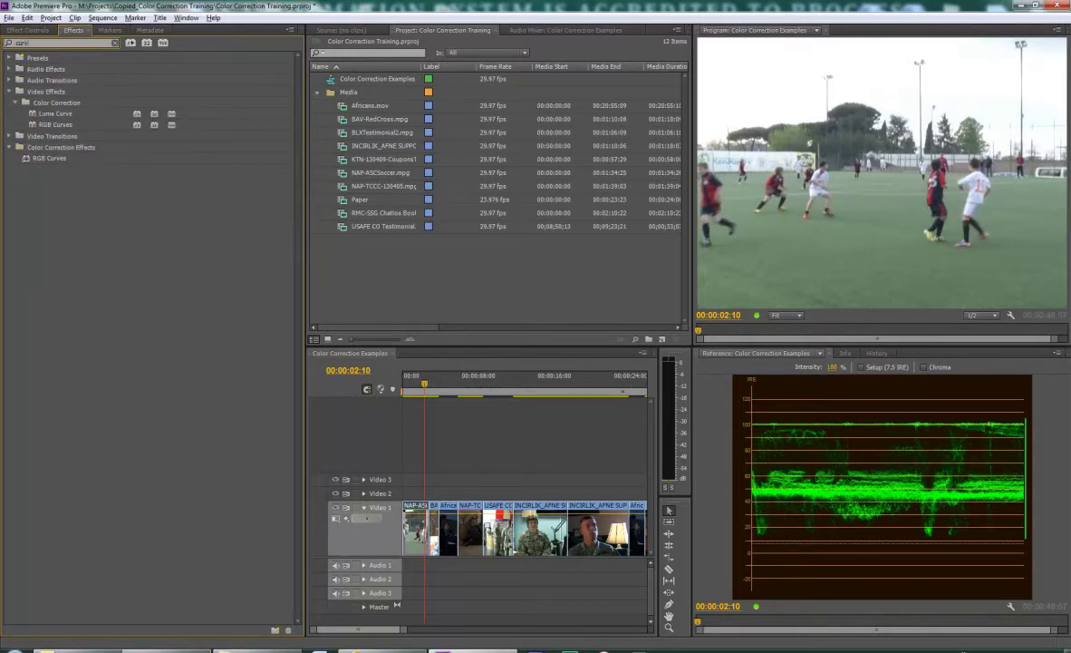
pyautogui.click(45, 160)
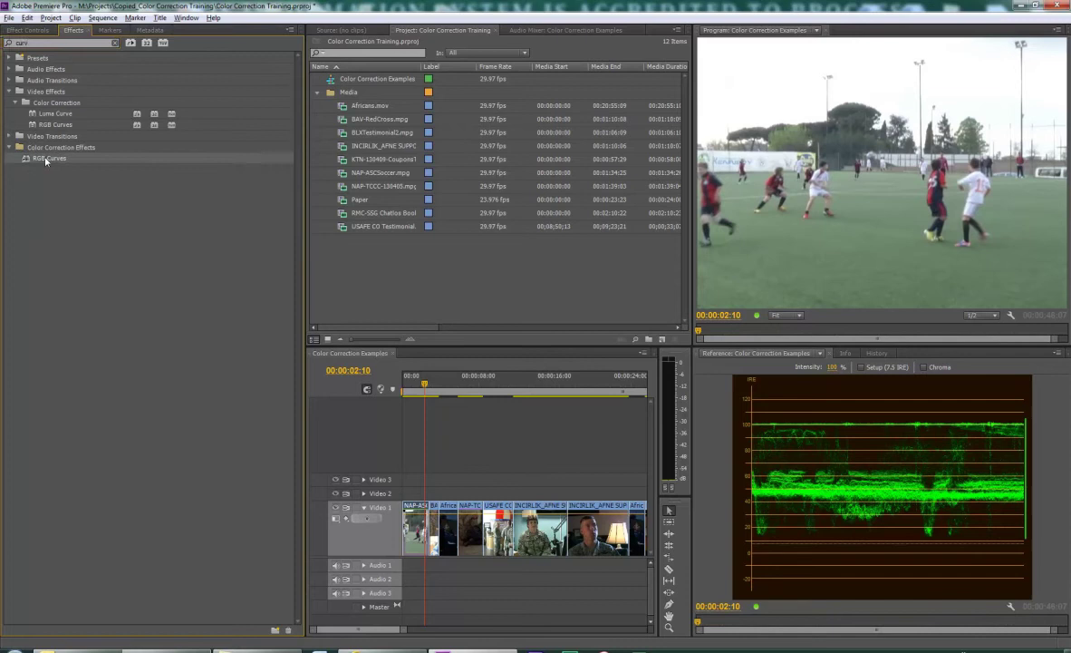
pyautogui.moveTo(45, 160); pyautogui.dragTo(417, 516)
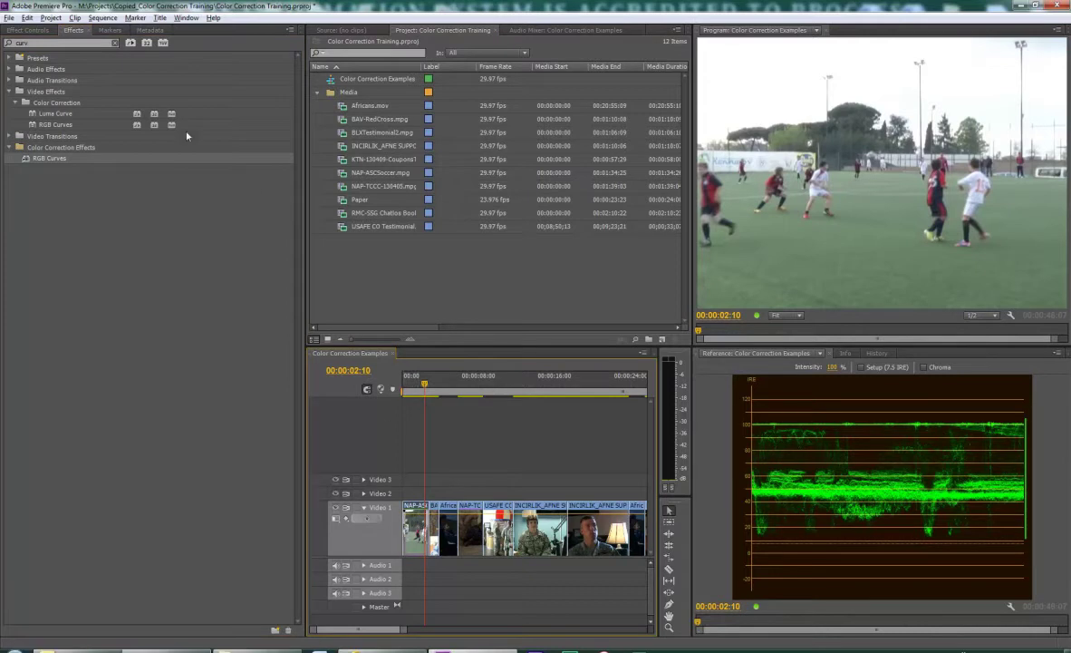
pyautogui.click(27, 30)
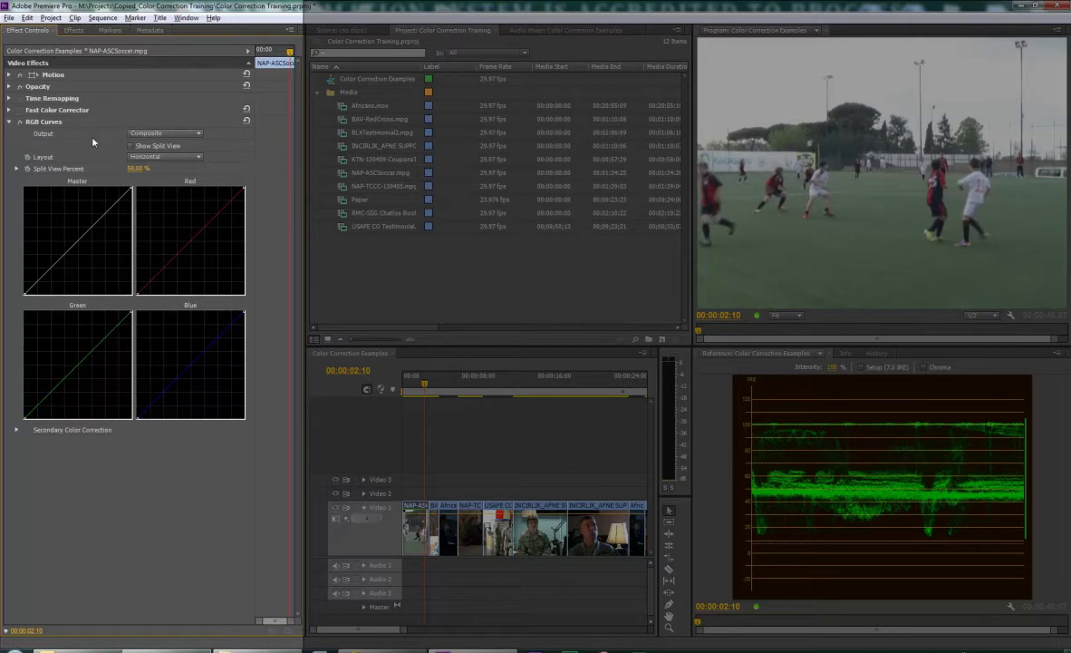
pyautogui.click(138, 134)
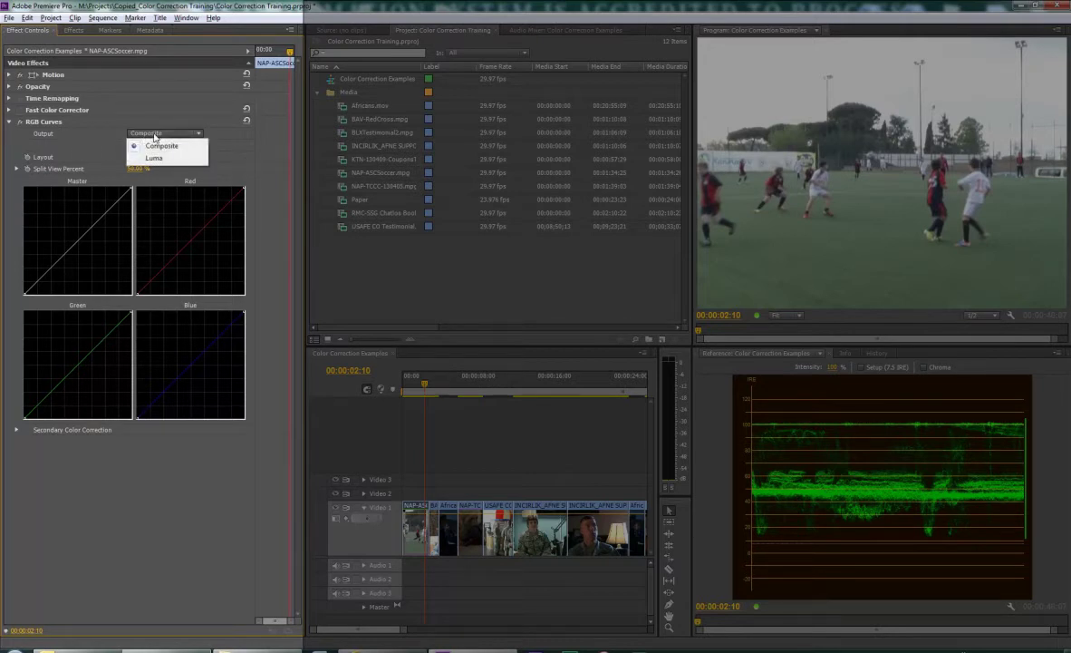
pyautogui.click(152, 146)
pyautogui.click(157, 134)
pyautogui.click(152, 143)
pyautogui.click(131, 146)
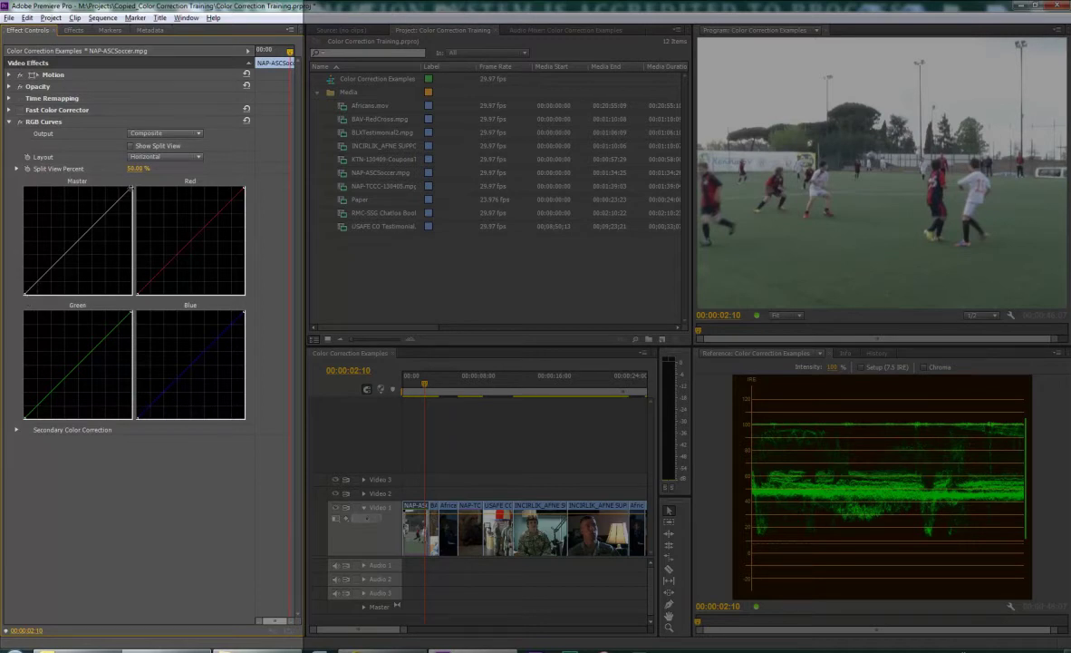
# Step: Test the Master curve's white and black points, undo, then pull the black point inward
pyautogui.moveTo(131, 188); pyautogui.dragTo(134, 230)
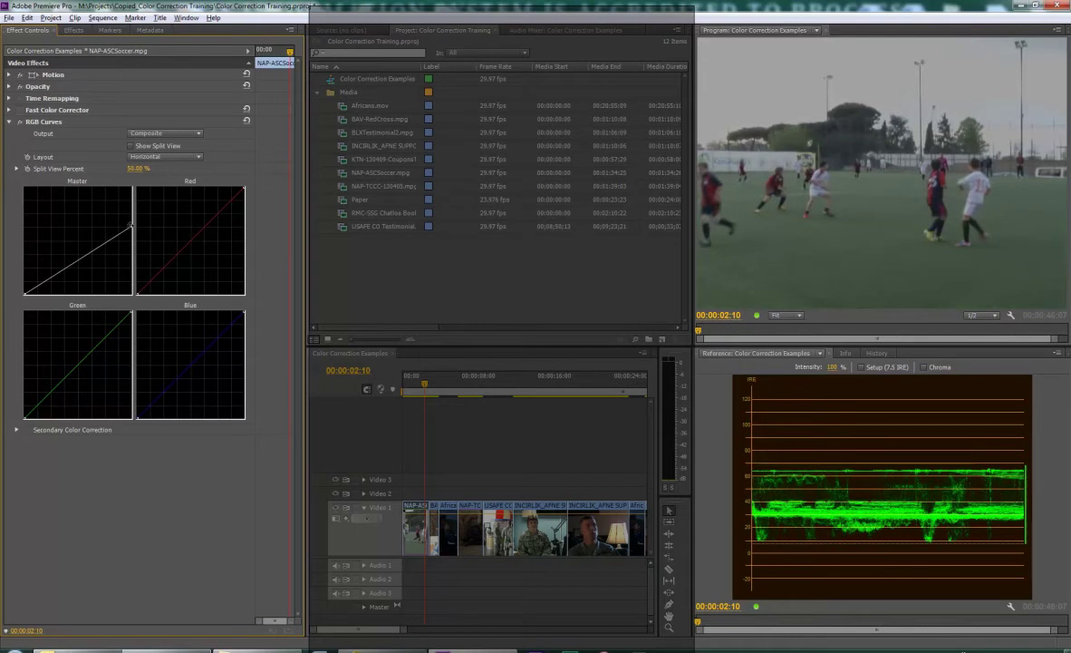
pyautogui.moveTo(131, 226); pyautogui.dragTo(133, 188)
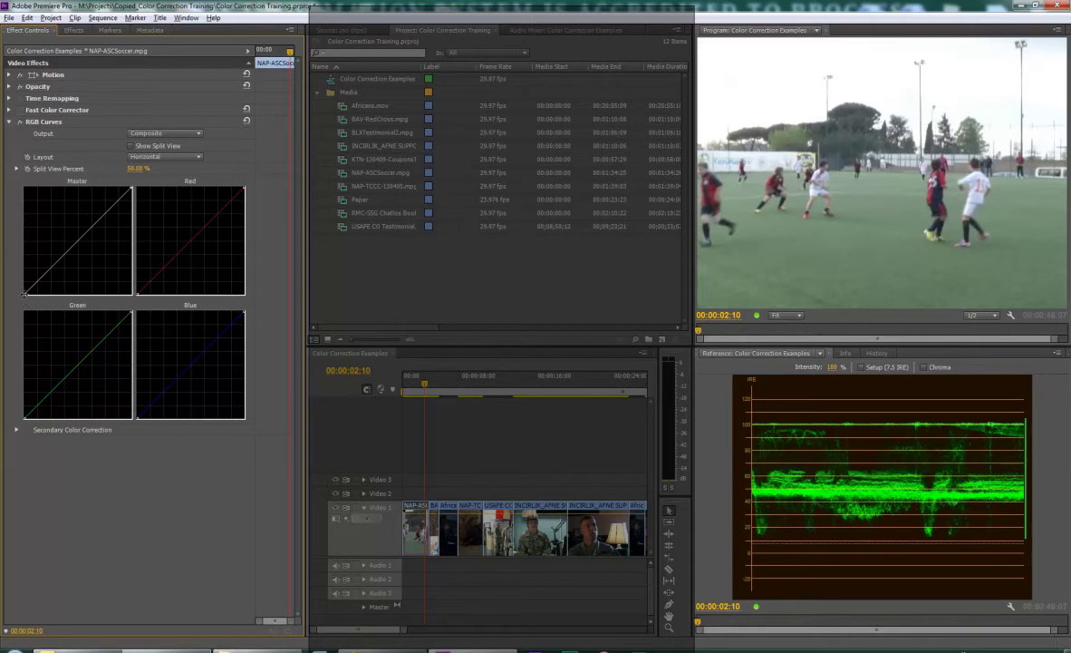
pyautogui.moveTo(24, 292)
pyautogui.mouseDown()
pyautogui.moveTo(98, 295)
pyautogui.moveTo(8, 299)
pyautogui.moveTo(8, 252)
pyautogui.moveTo(8, 297)
pyautogui.mouseUp()
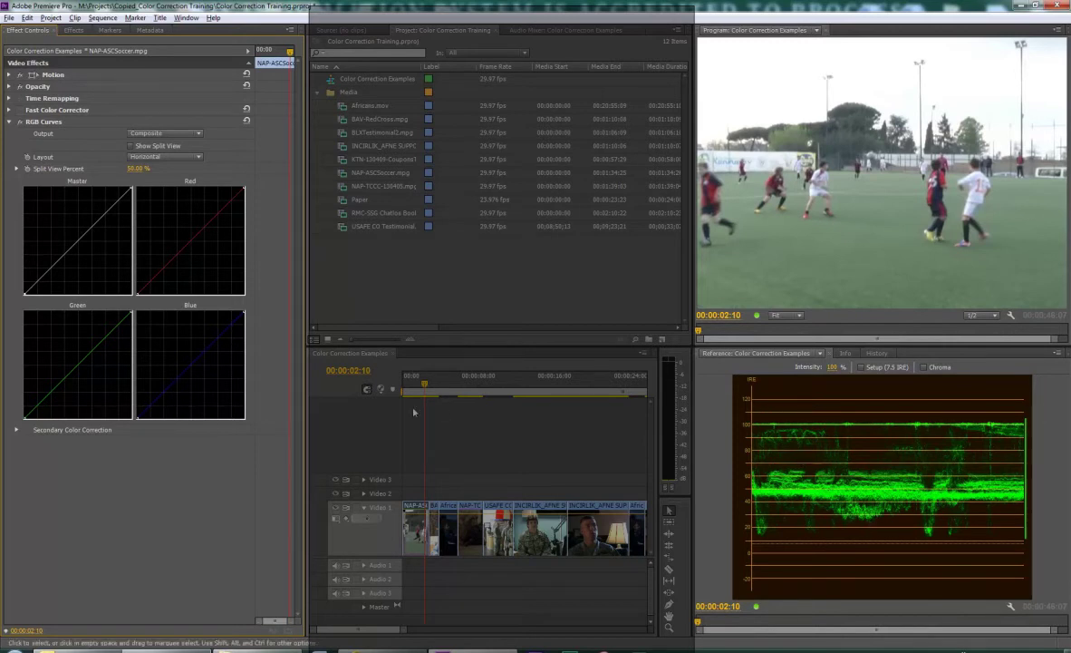
pyautogui.moveTo(131, 188); pyautogui.dragTo(132, 231)
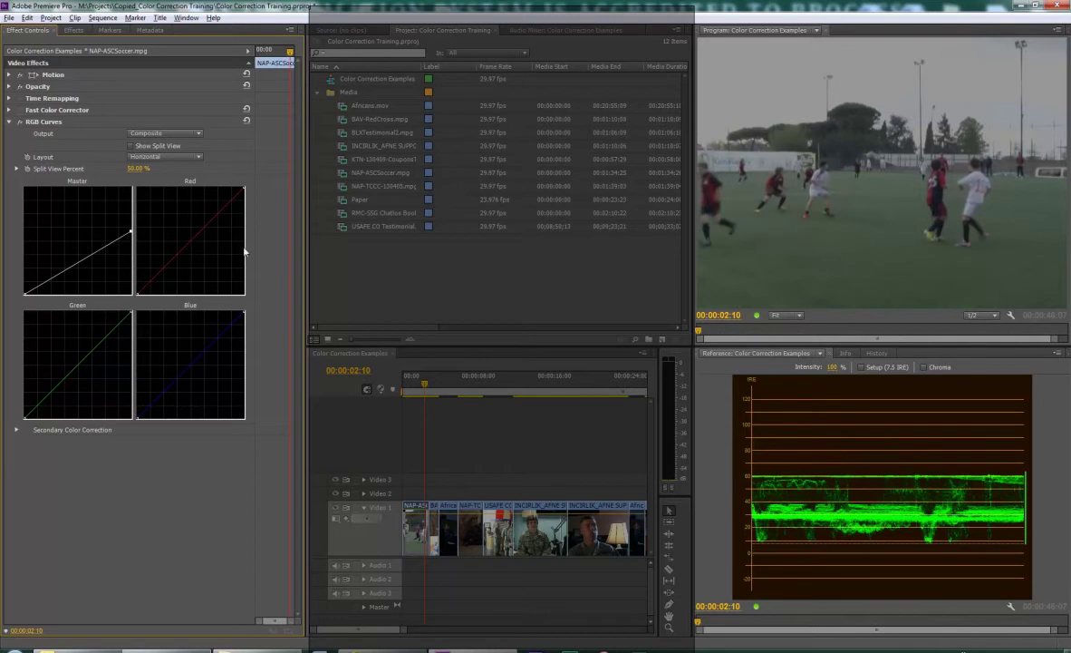
pyautogui.hotkey('ctrl', 'z')
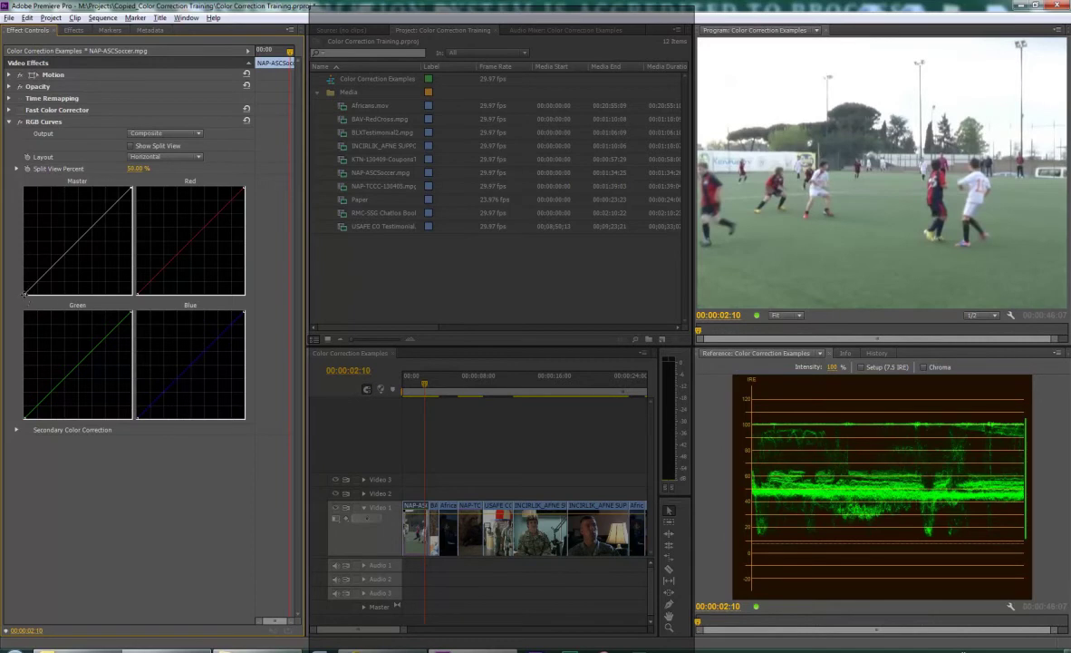
pyautogui.moveTo(26, 294); pyautogui.dragTo(76, 292)
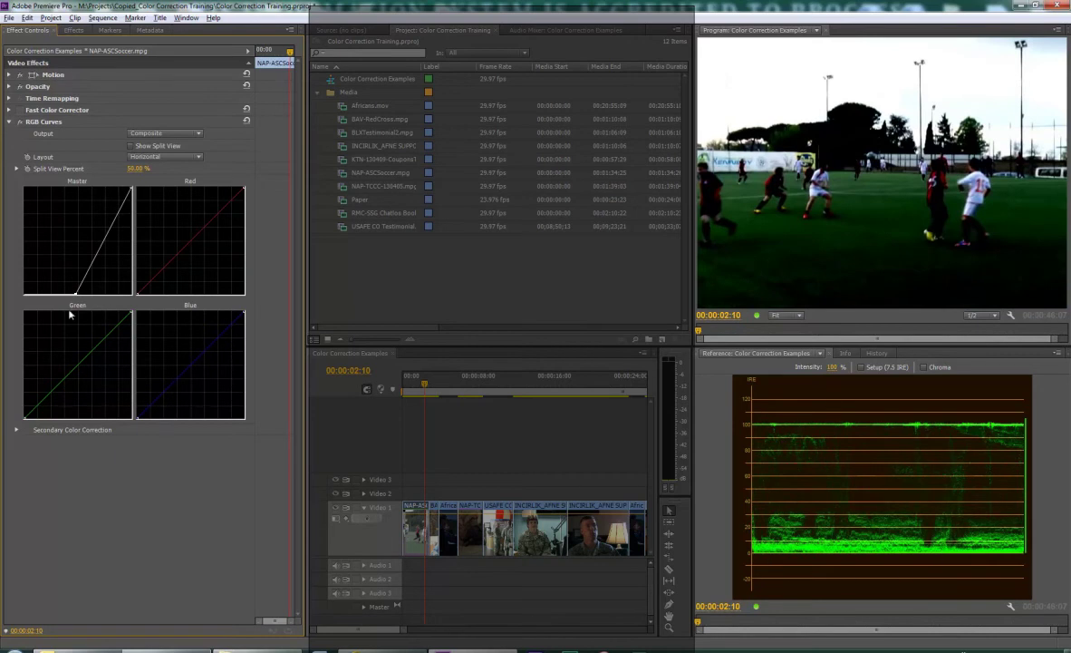
# Step: Place the Master black point so shadows hit 0 IRE and lower whites just under 100 IRE
pyautogui.moveTo(77, 292); pyautogui.dragTo(9, 295)
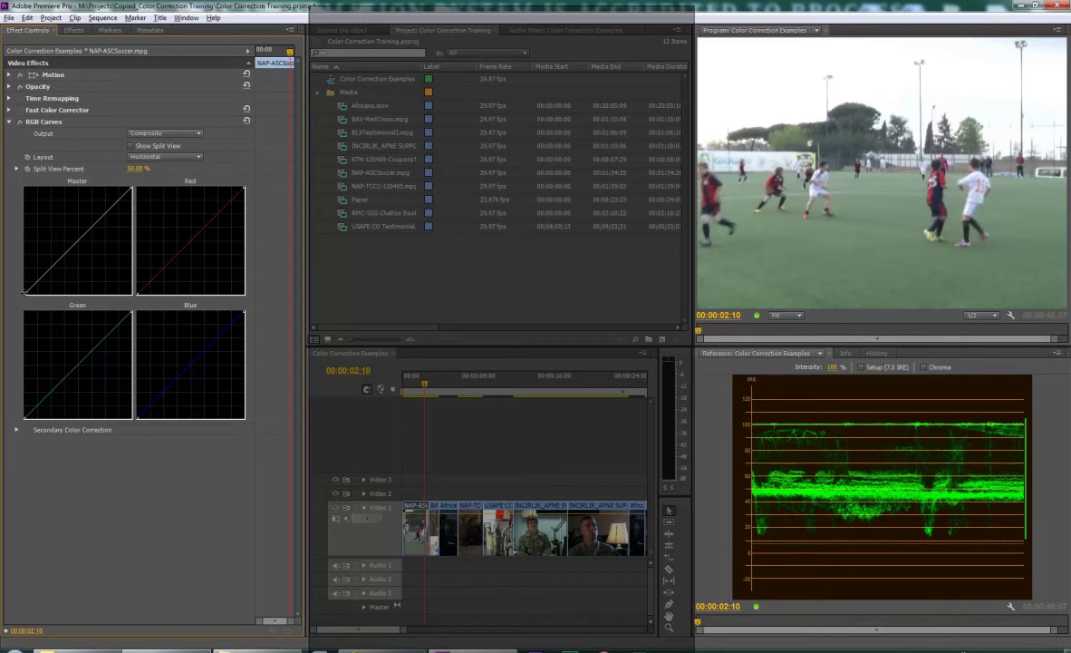
pyautogui.moveTo(25, 293); pyautogui.dragTo(36, 295)
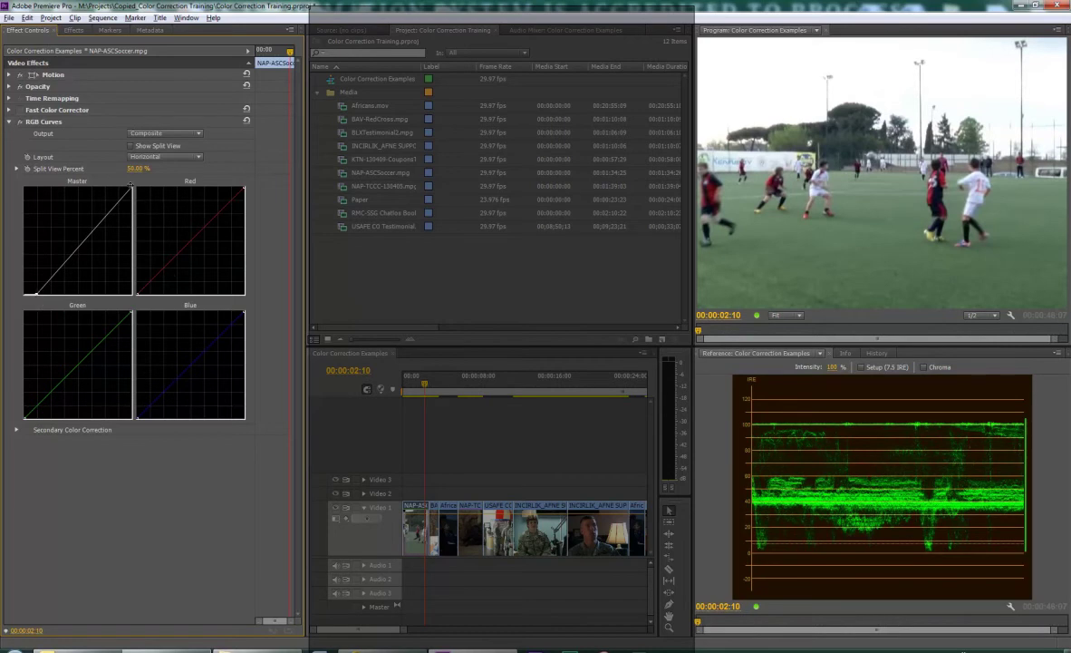
pyautogui.moveTo(131, 188); pyautogui.dragTo(131, 192)
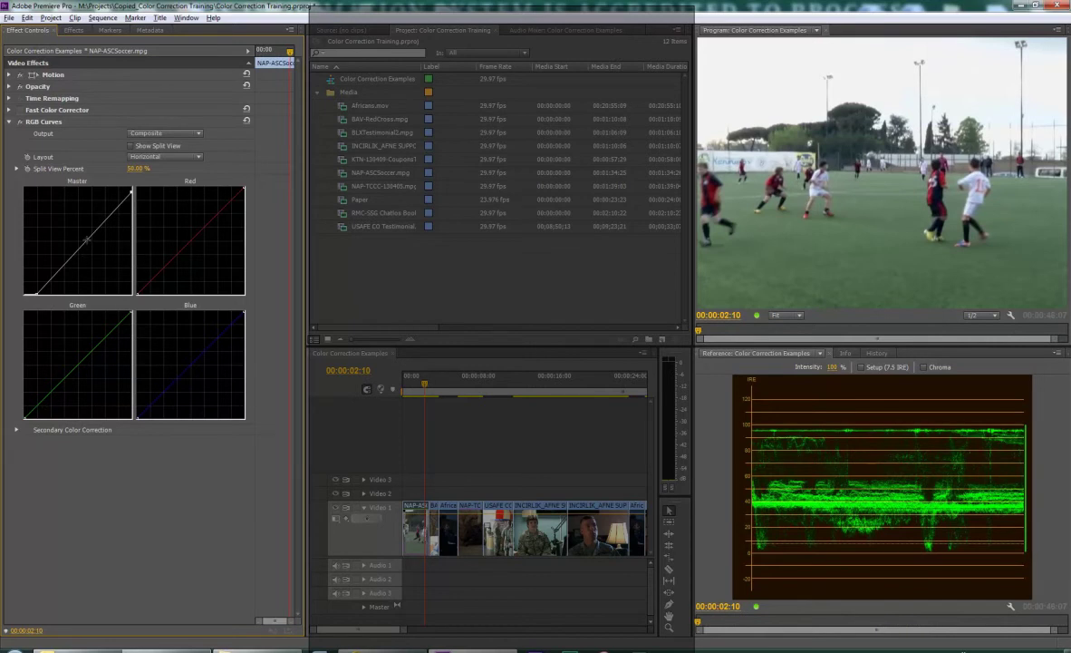
# Step: Add an upper point on the Master curve and raise it to brighten midtones and highlights
pyautogui.click(87, 240)
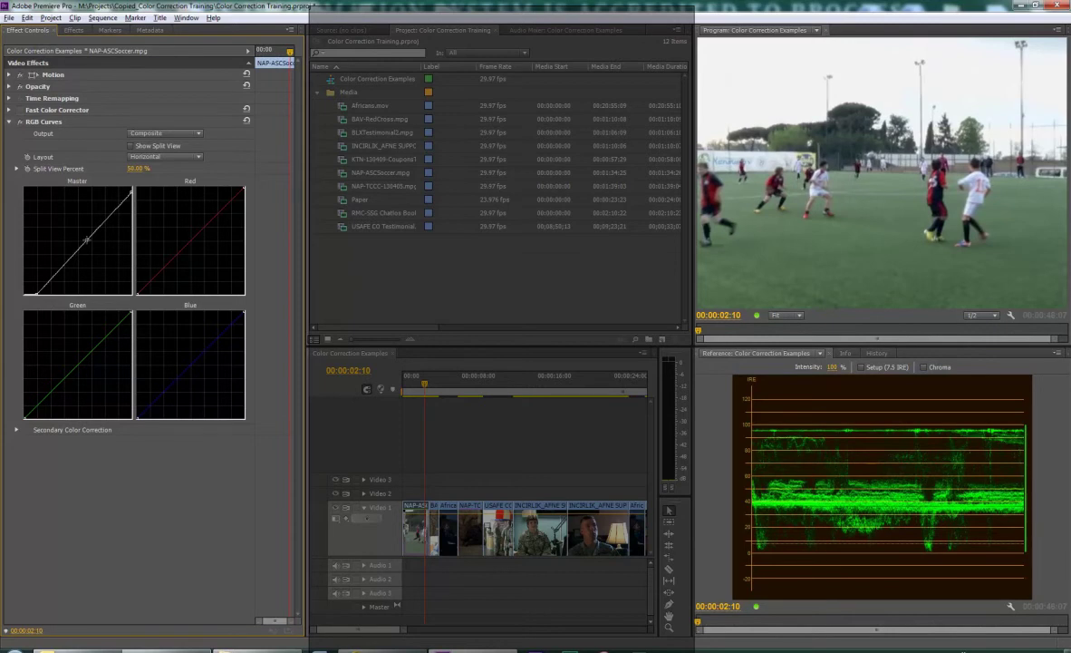
pyautogui.moveTo(86, 240); pyautogui.dragTo(78, 244)
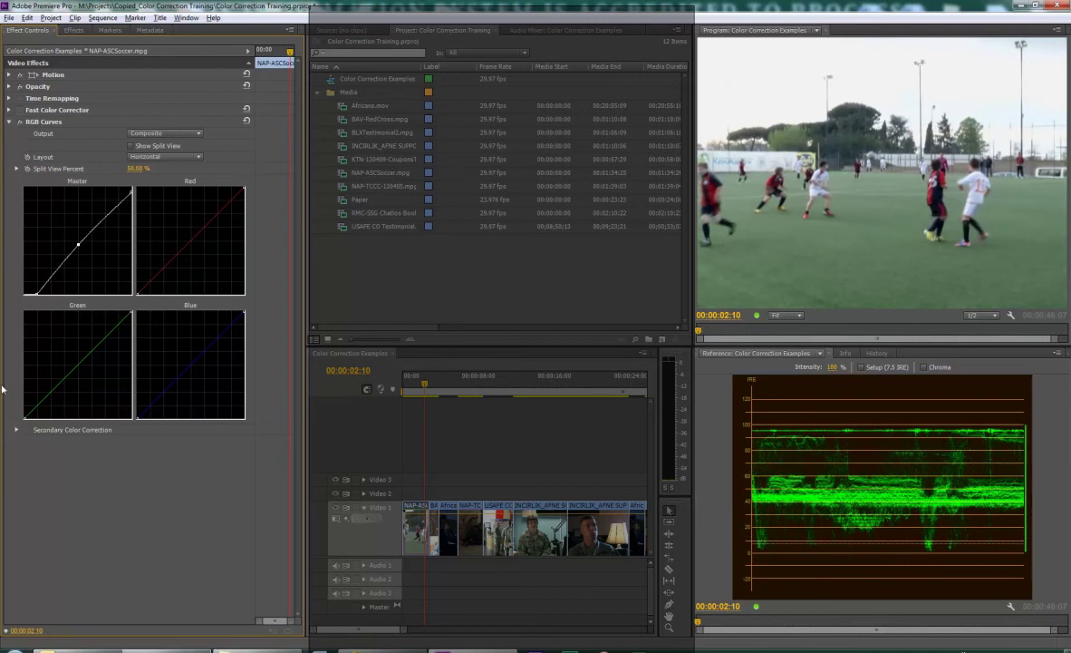
pyautogui.moveTo(79, 243); pyautogui.dragTo(84, 240)
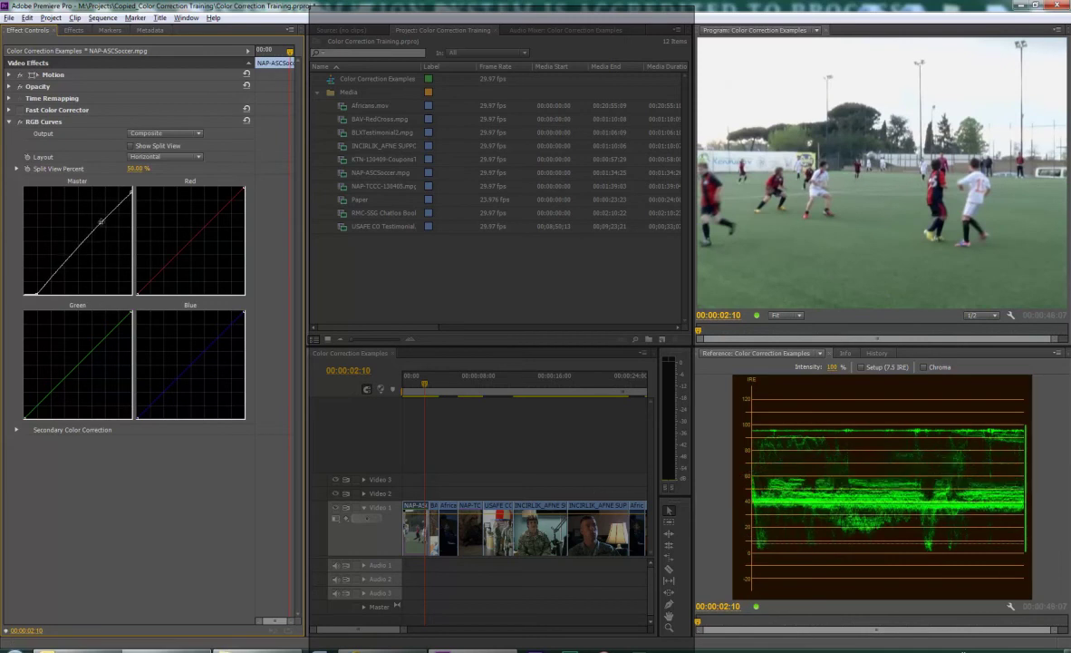
pyautogui.moveTo(101, 221); pyautogui.dragTo(94, 219)
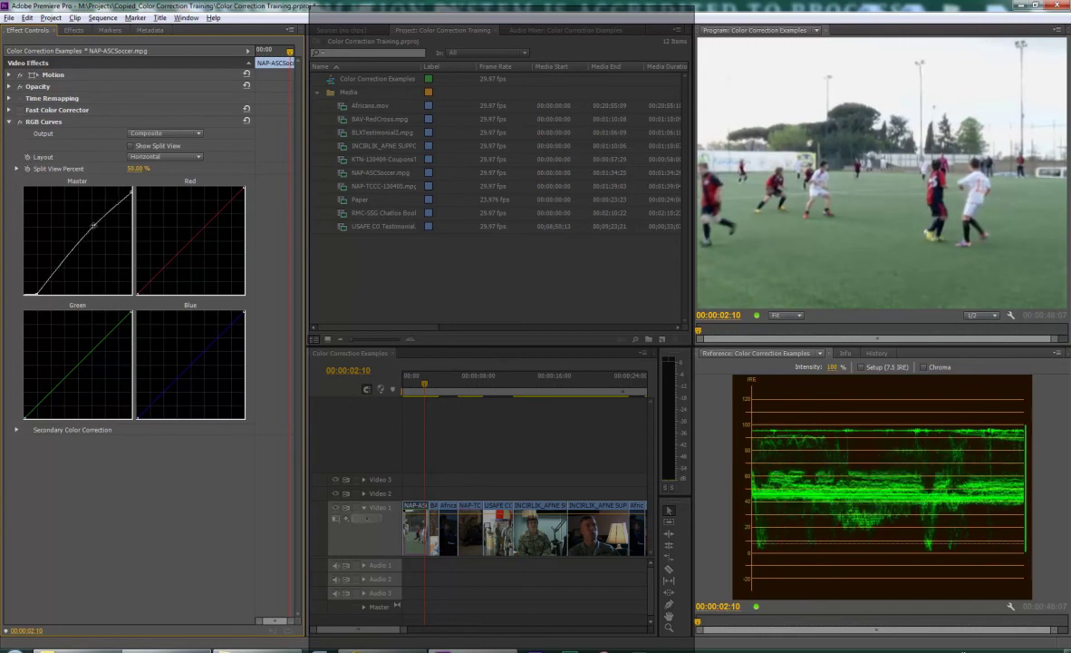
pyautogui.moveTo(62, 262); pyautogui.dragTo(97, 228)
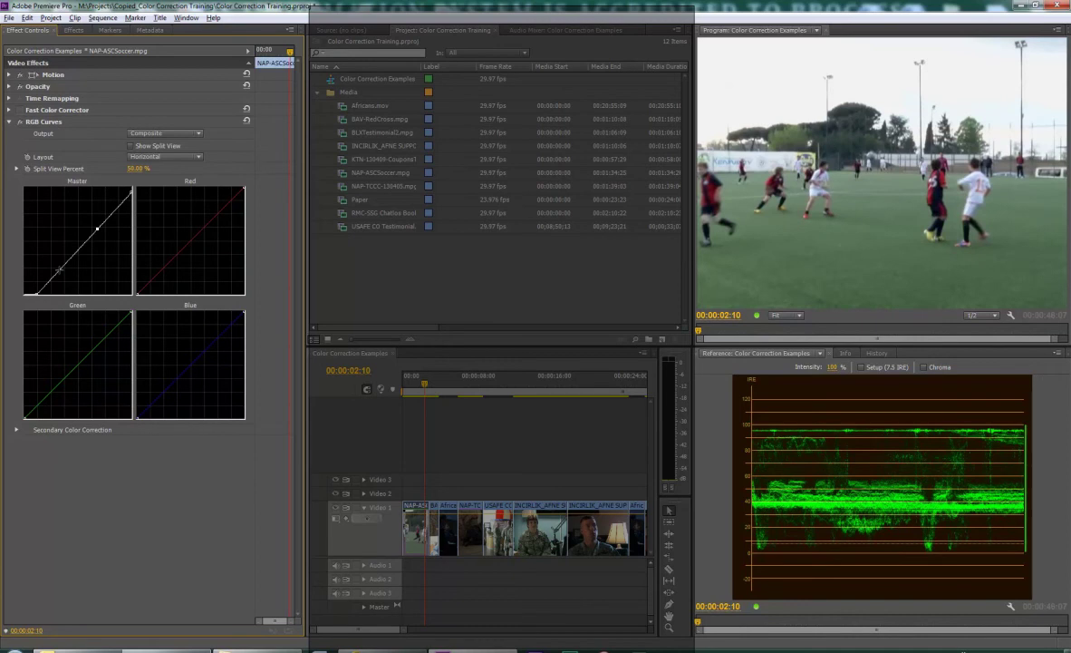
# Step: Add a lower point near the shadows and adjust both points into an S-curve
pyautogui.click(58, 269)
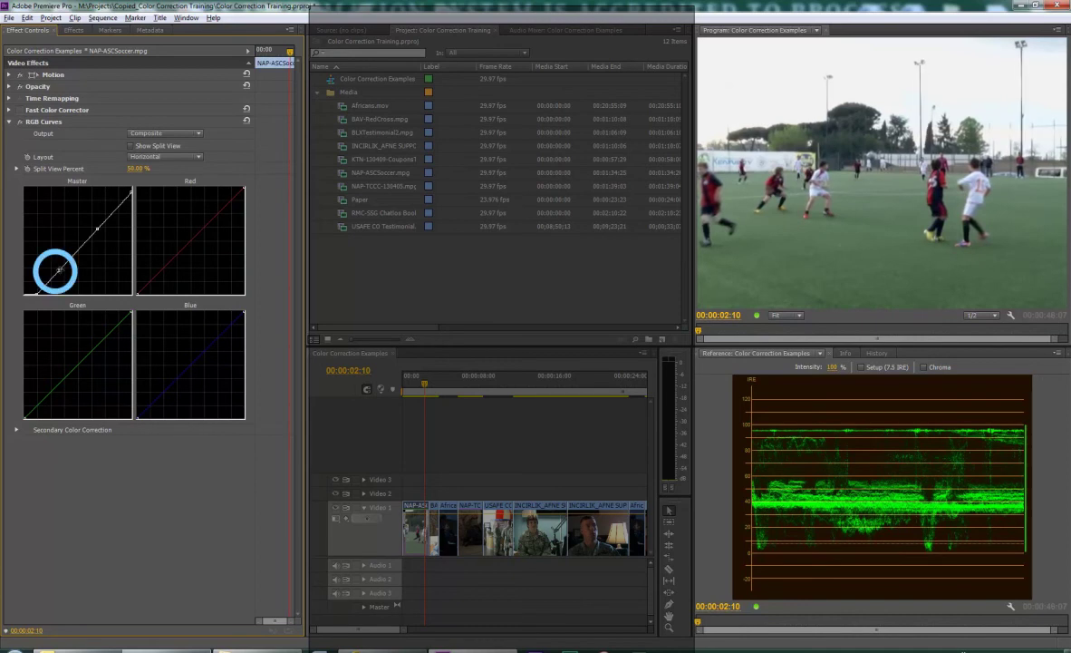
pyautogui.moveTo(58, 269); pyautogui.dragTo(62, 272)
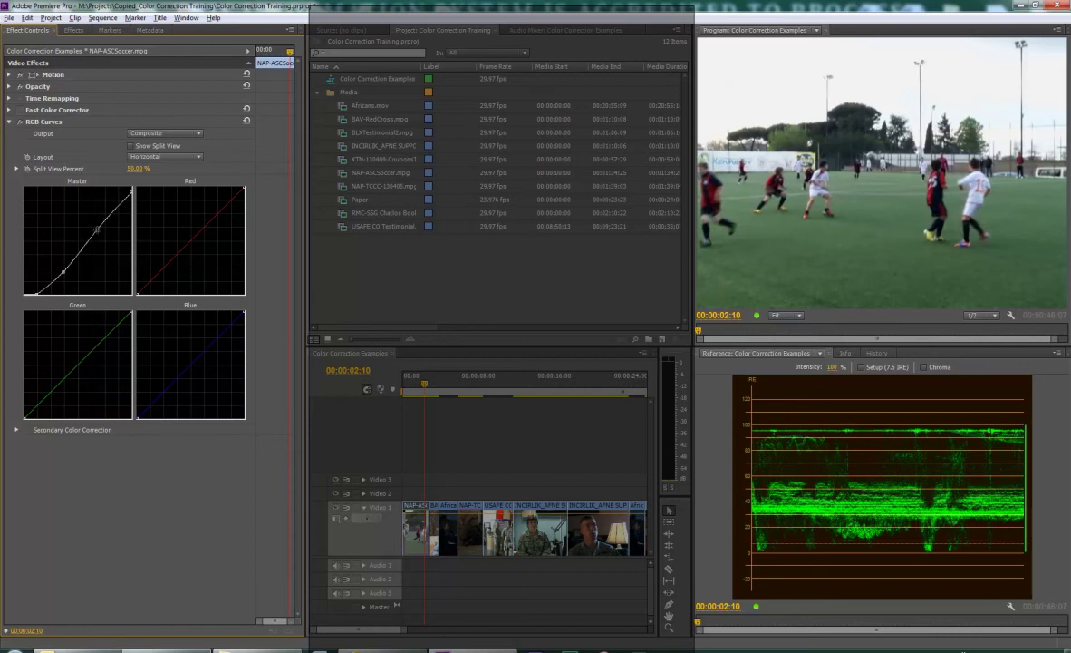
pyautogui.moveTo(97, 230); pyautogui.dragTo(95, 229)
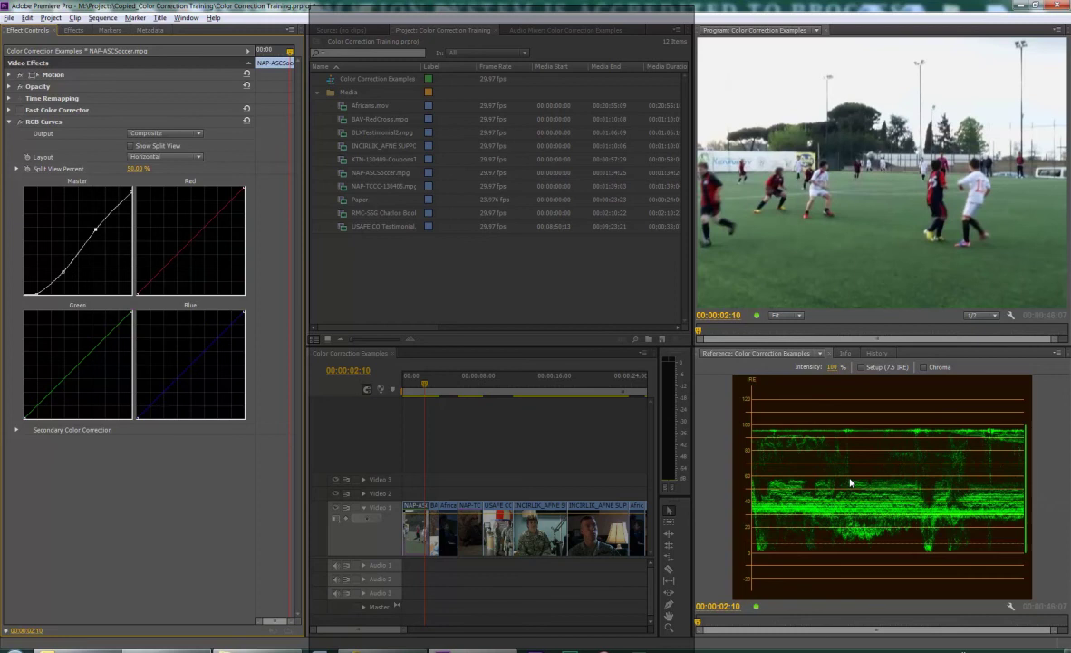
# Step: Keep Composite output and set the RGB Curves split view layout to Vertical
pyautogui.click(164, 134)
pyautogui.click(152, 136)
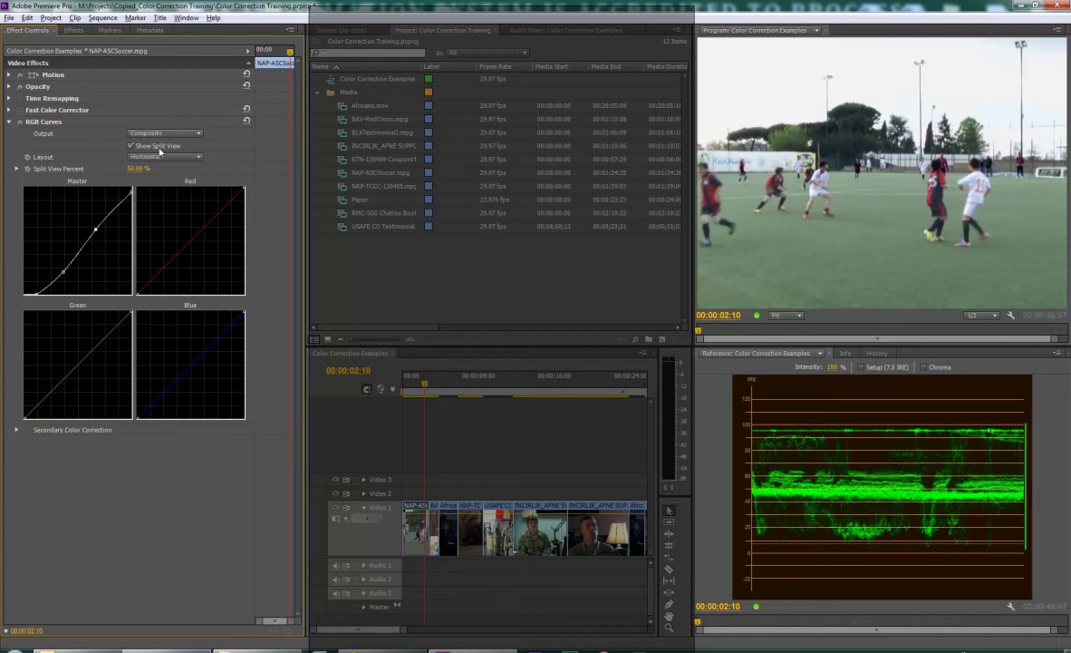
pyautogui.click(150, 158)
pyautogui.click(143, 176)
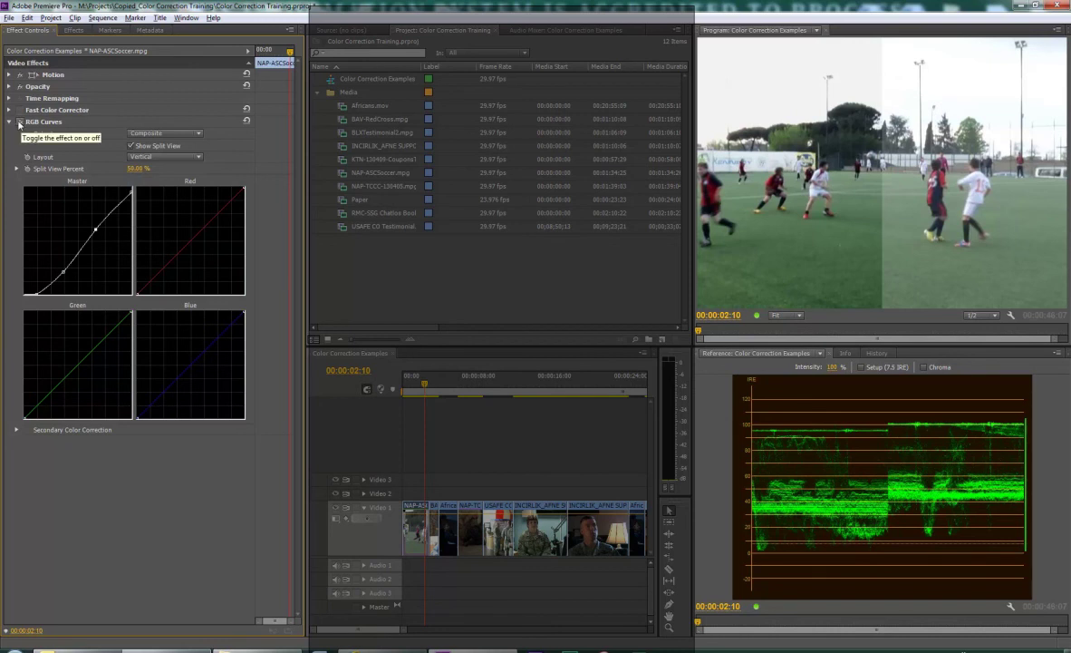
# Step: Disable Show Split View and toggle RGB Curves off and on repeatedly to compare results
pyautogui.click(19, 123)
pyautogui.click(19, 123)
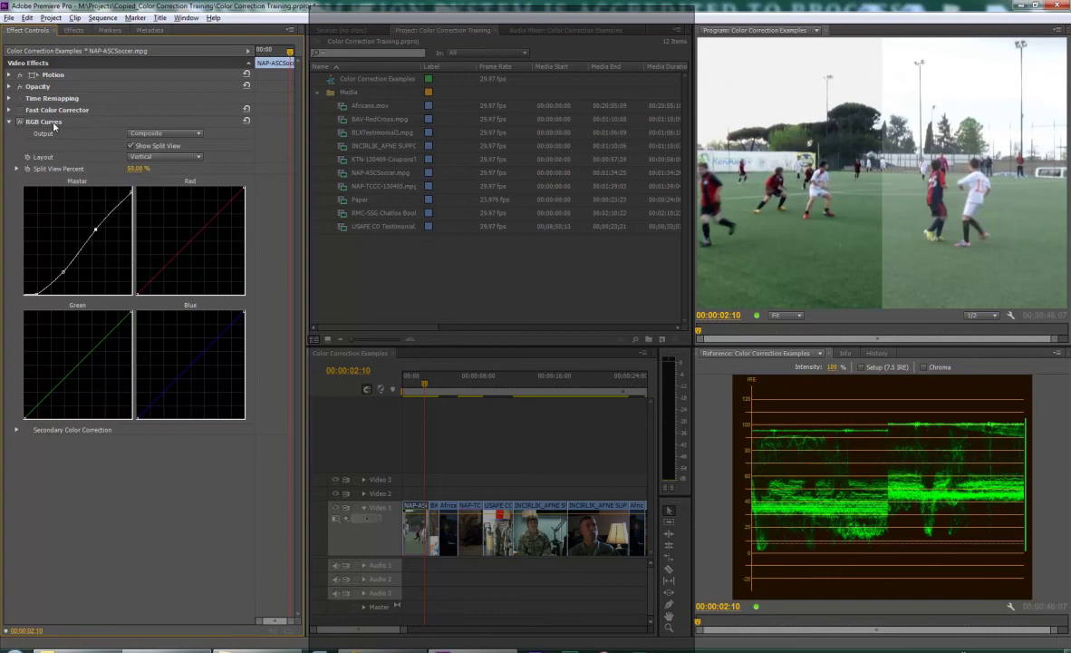
pyautogui.click(131, 145)
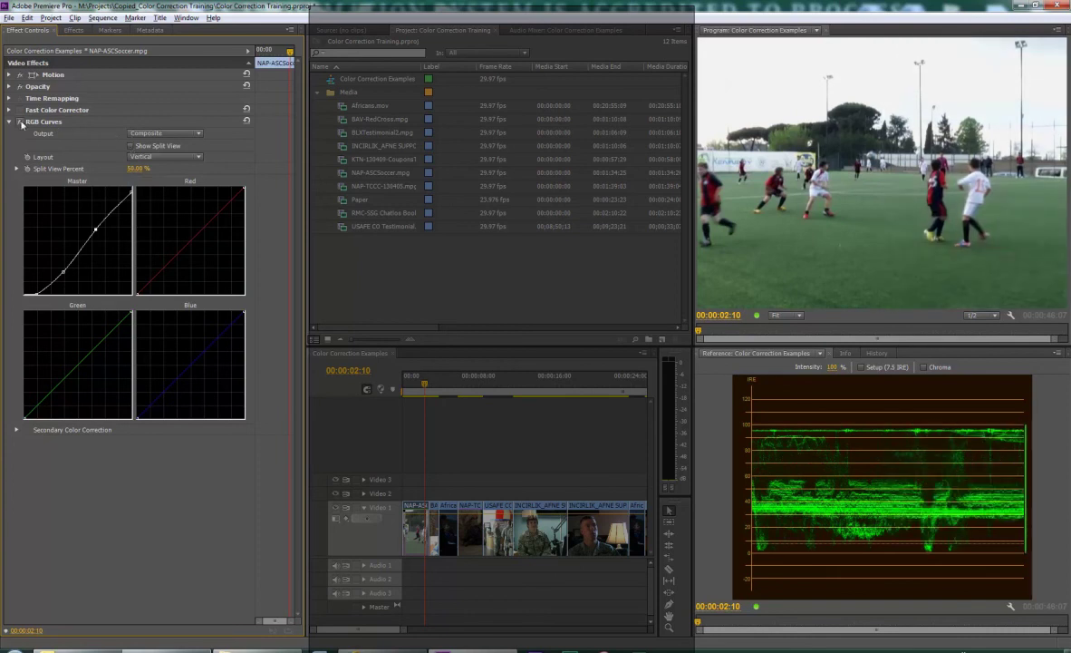
pyautogui.click(20, 123)
pyautogui.click(20, 124)
pyautogui.click(21, 122)
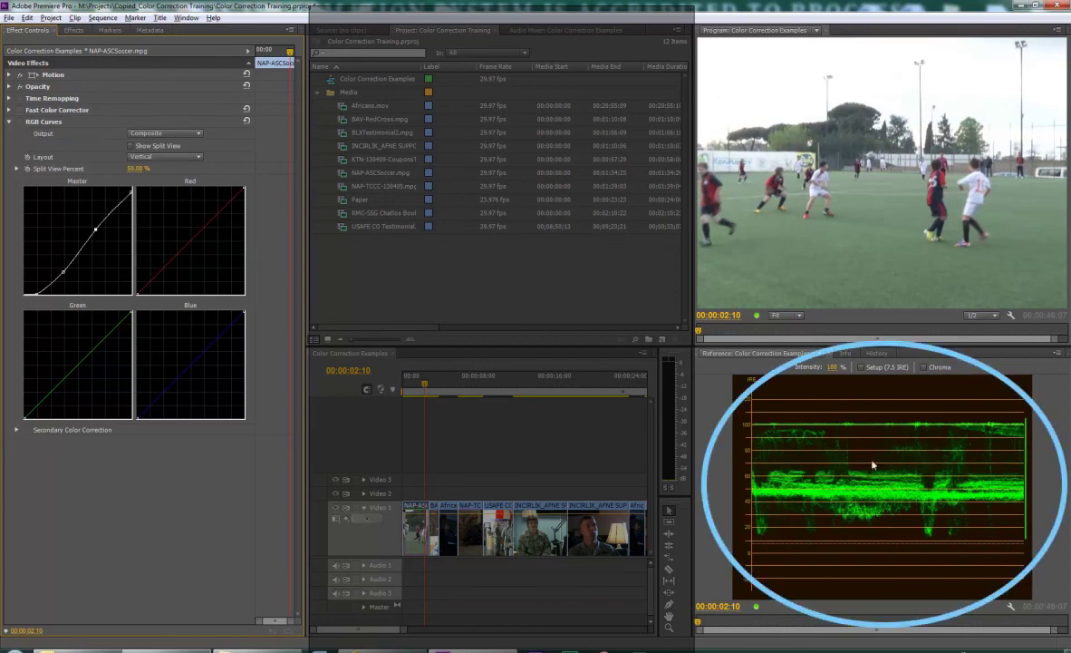
pyautogui.click(21, 123)
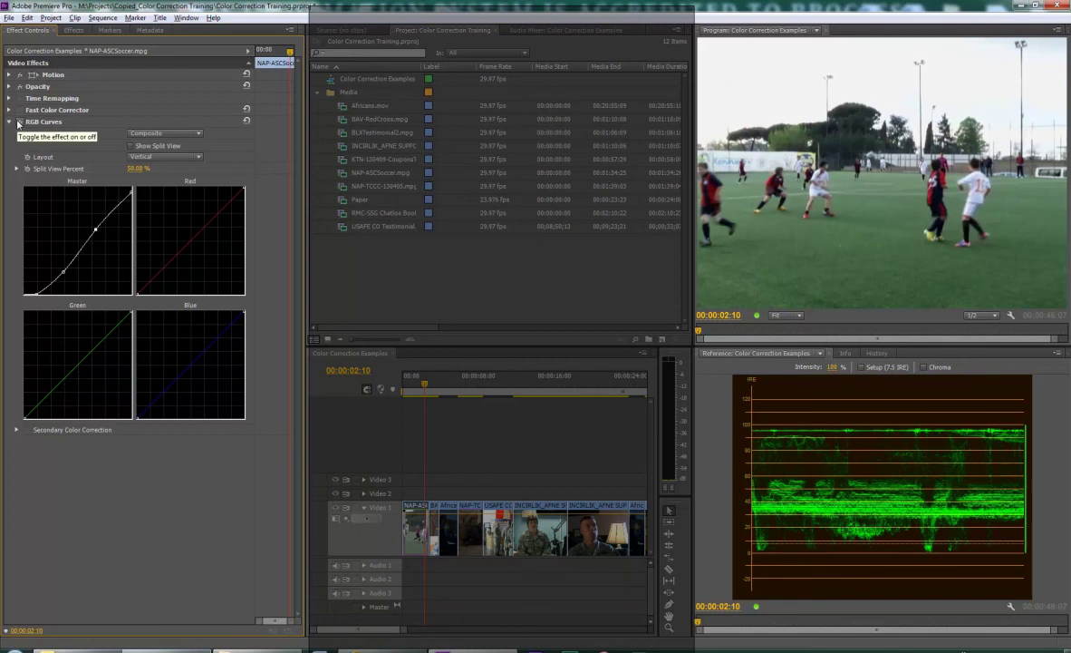
pyautogui.click(19, 122)
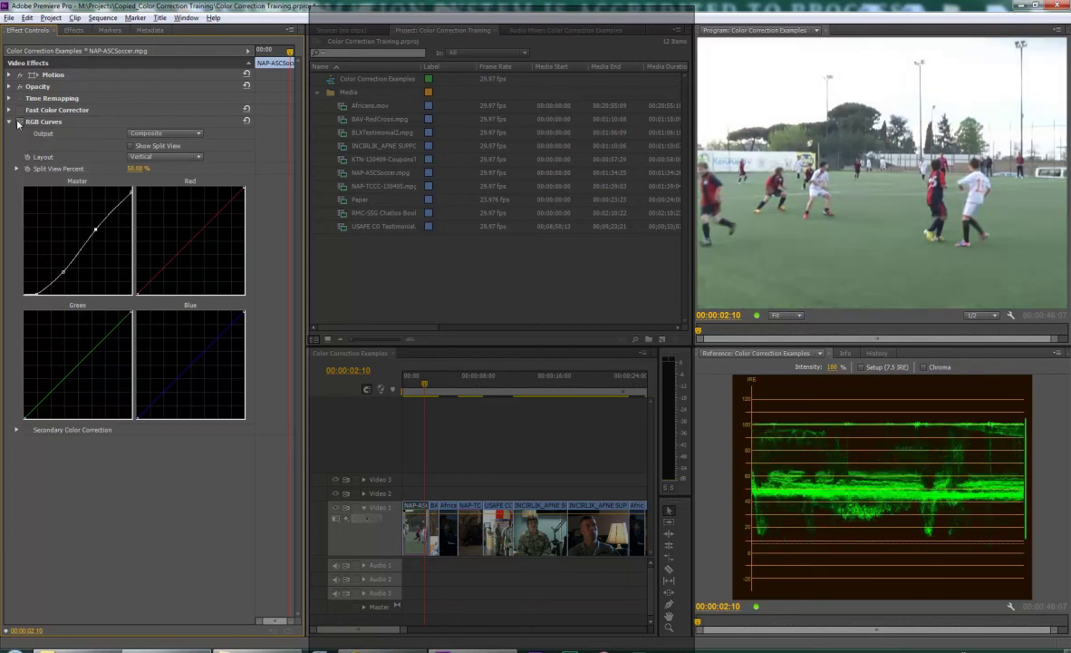
pyautogui.click(19, 122)
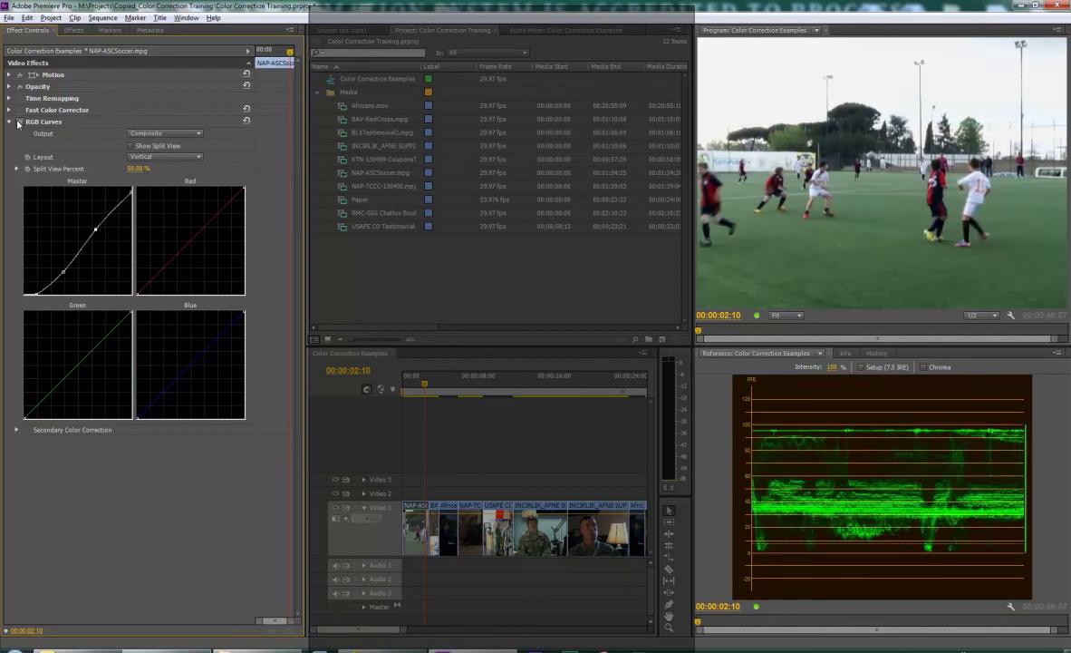